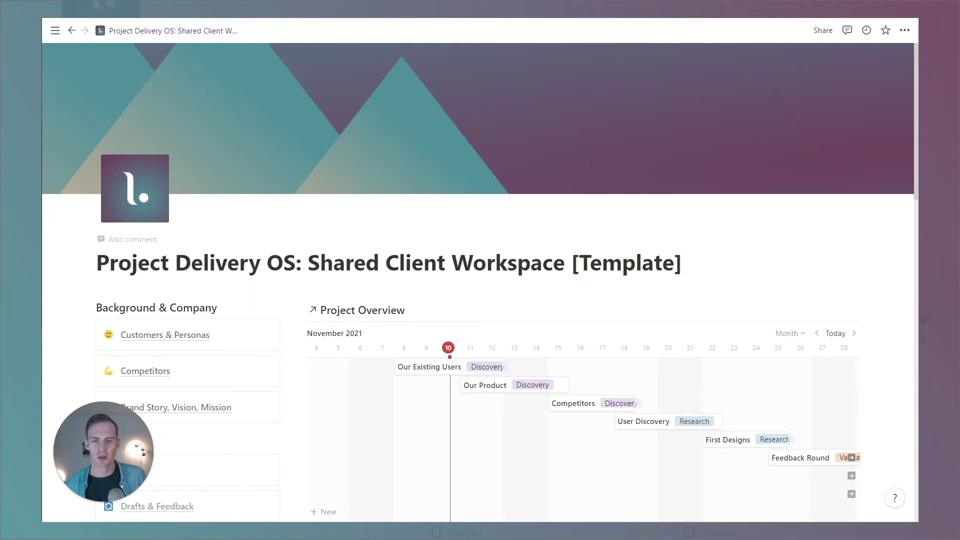
Step: Scroll down to the Project links, Useful Links and the status-grouped Actions board
{"action": "scroll", "coordinate": [480, 280], "scroll_direction": "down", "scroll_amount": 3}
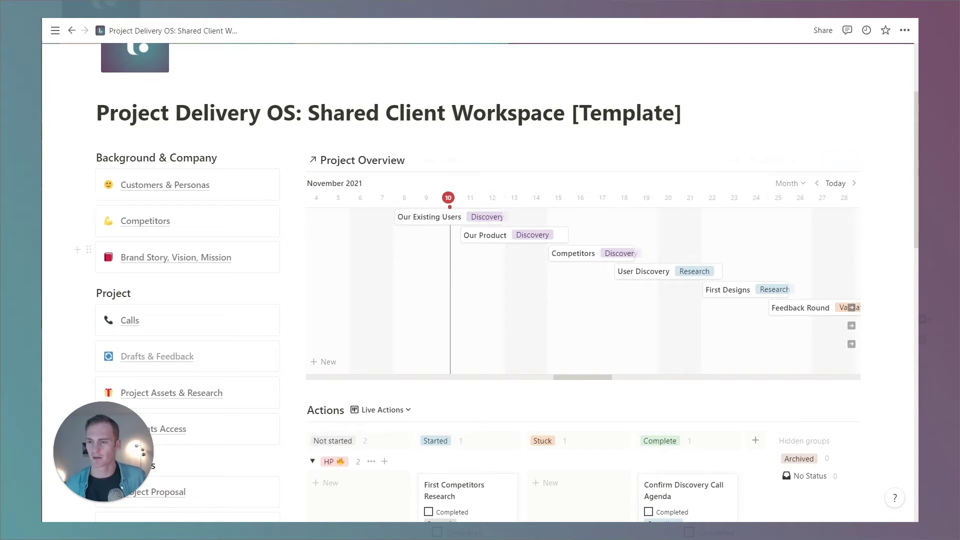
{"action": "scroll", "coordinate": [480, 280], "scroll_direction": "down", "scroll_amount": 2}
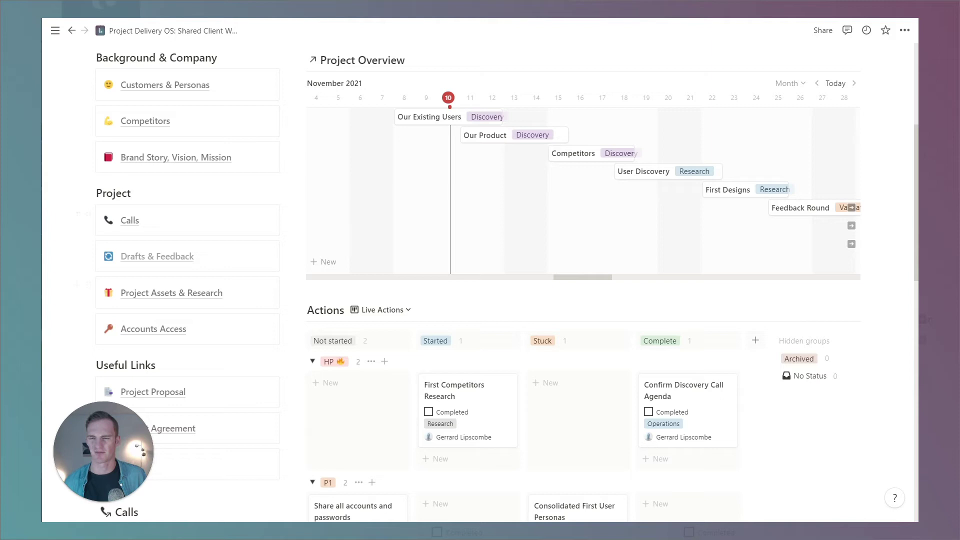
Step: In the Calls database, add the team member as attending the Discovery Session call
{"action": "left_click", "coordinate": [128, 223]}
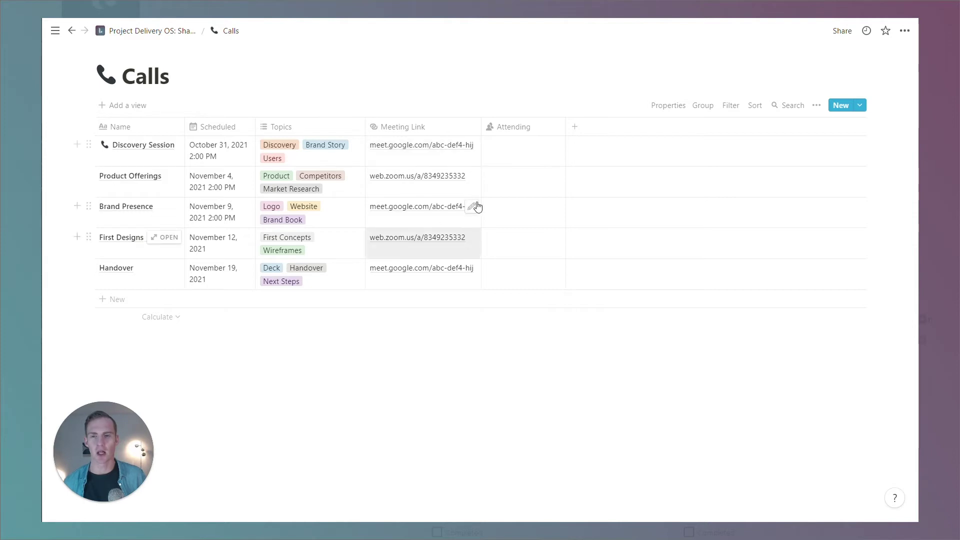
{"action": "left_click", "coordinate": [506, 152]}
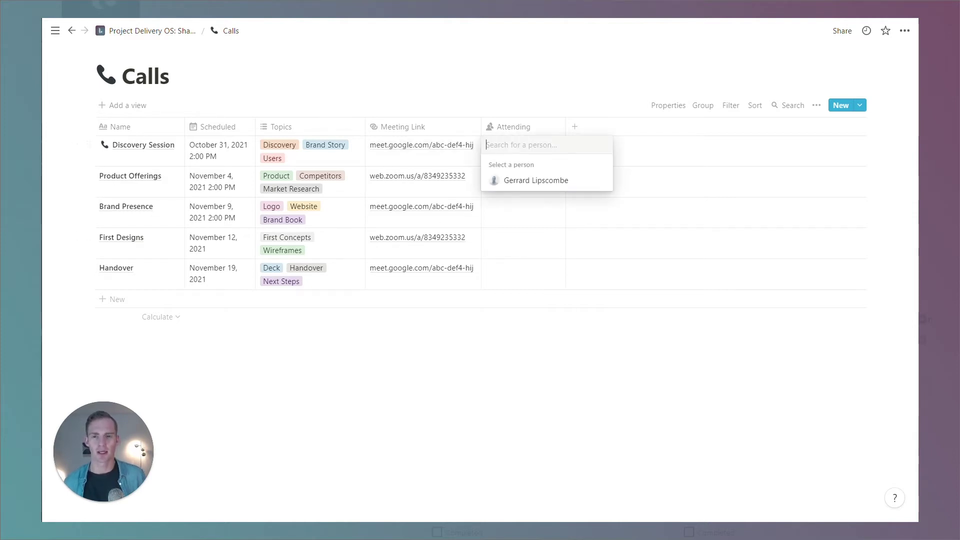
{"action": "left_click", "coordinate": [515, 181]}
{"action": "key", "text": "Escape"}
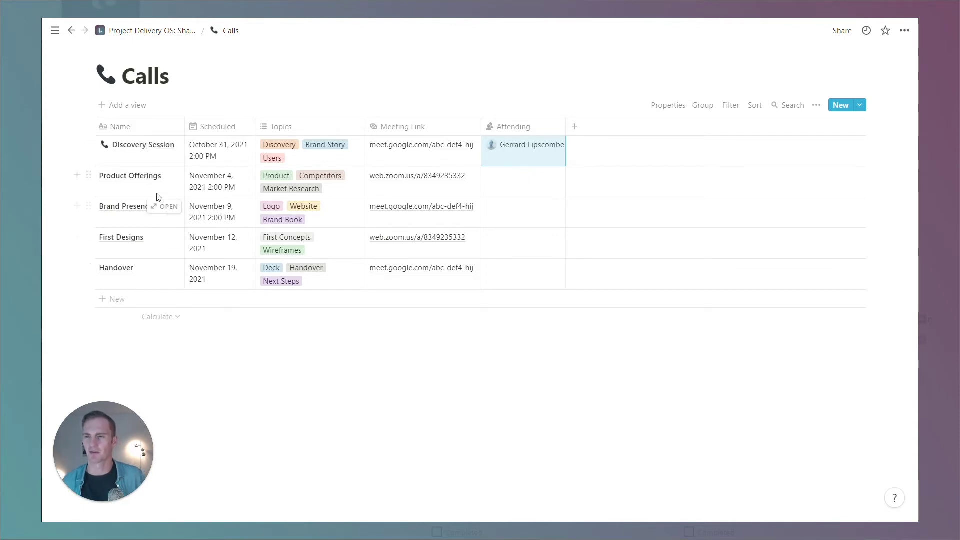
Step: Look through the Discovery Session call page, then close it
{"action": "left_click", "coordinate": [158, 144]}
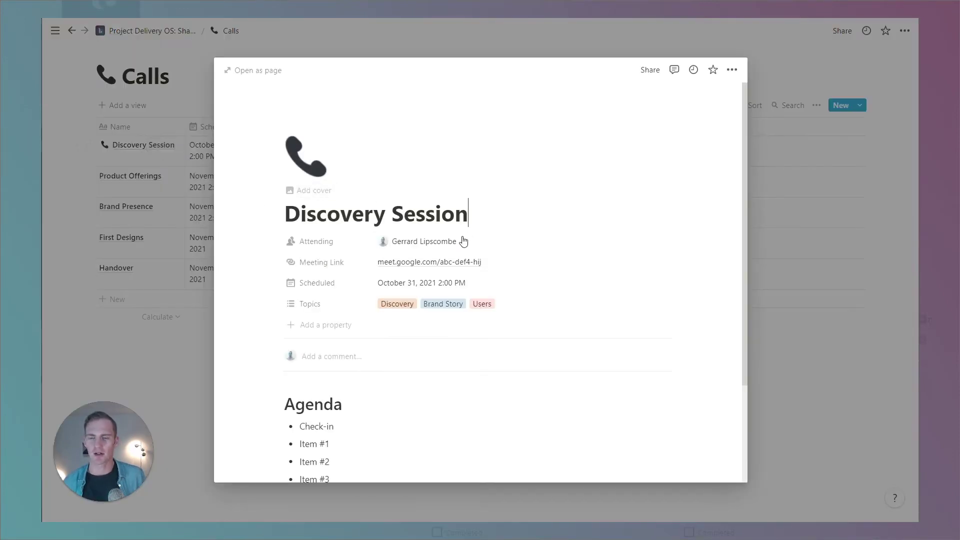
{"action": "scroll", "coordinate": [477, 243], "scroll_direction": "down", "scroll_amount": 1}
{"action": "scroll", "coordinate": [476, 242], "scroll_direction": "down", "scroll_amount": 3}
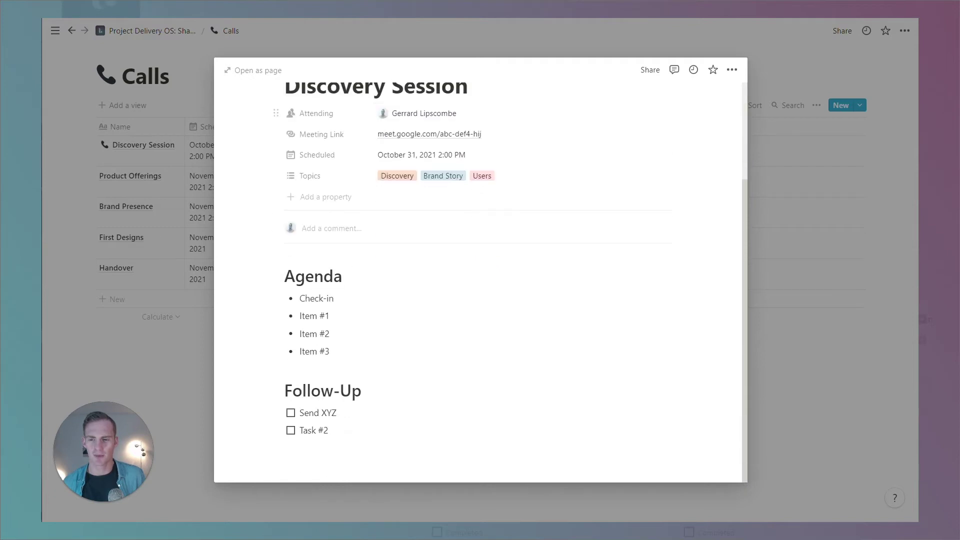
{"action": "left_click", "coordinate": [189, 397]}
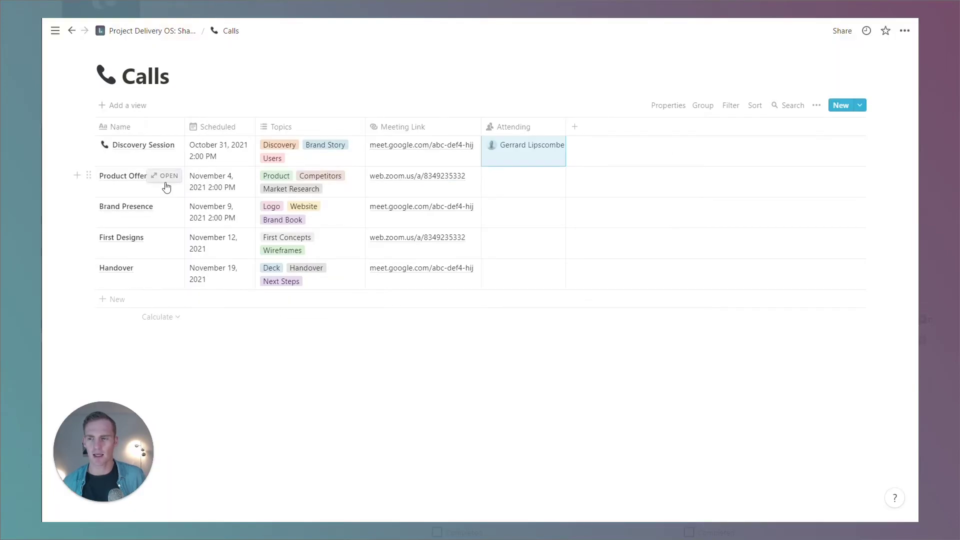
Step: Apply the Agenda template to Product Offerings, then open the Brand Presence call
{"action": "left_click", "coordinate": [161, 176]}
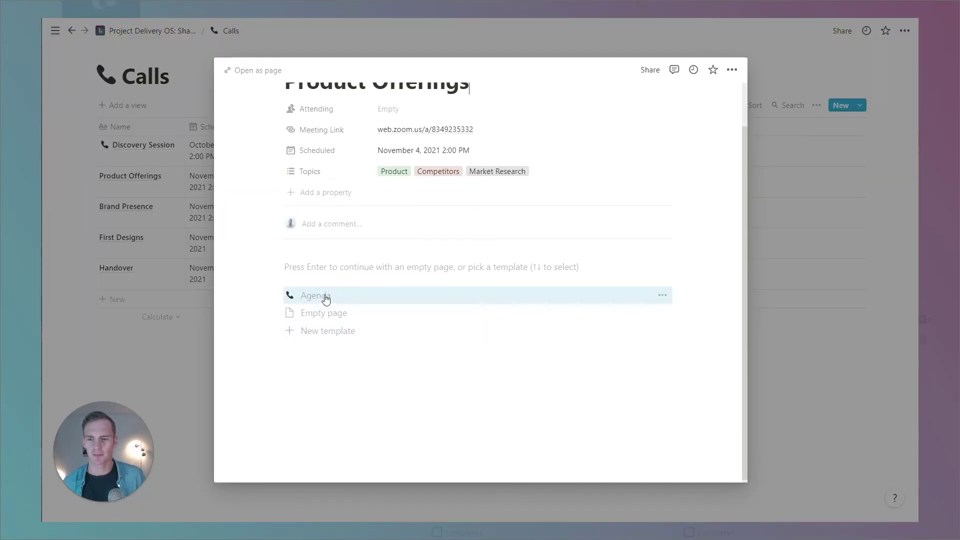
{"action": "left_click", "coordinate": [323, 296]}
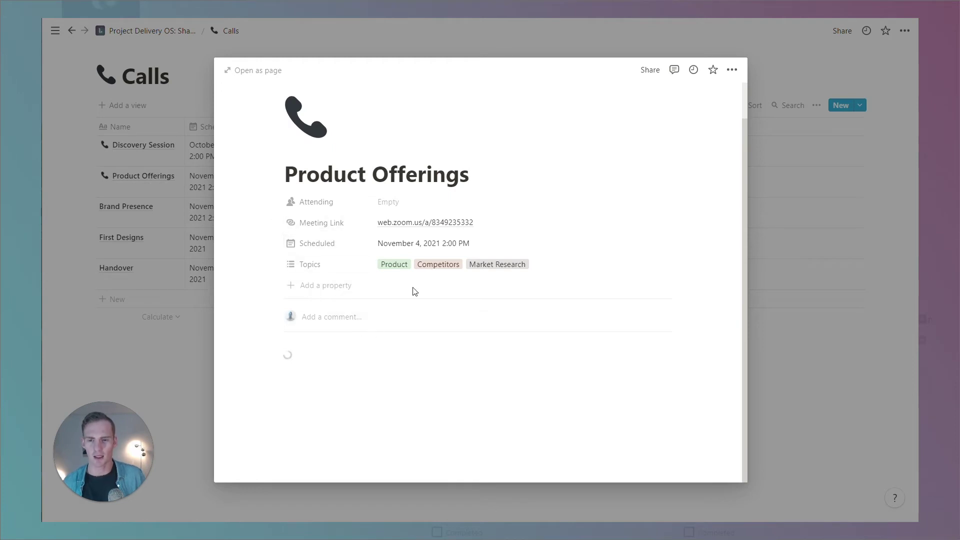
{"action": "scroll", "coordinate": [413, 289], "scroll_direction": "down", "scroll_amount": 2}
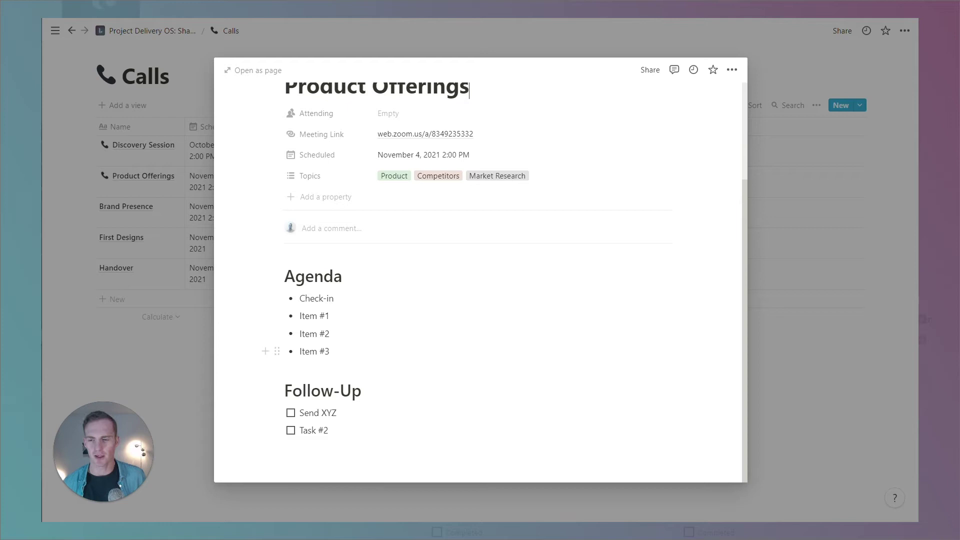
{"action": "left_click", "coordinate": [144, 365]}
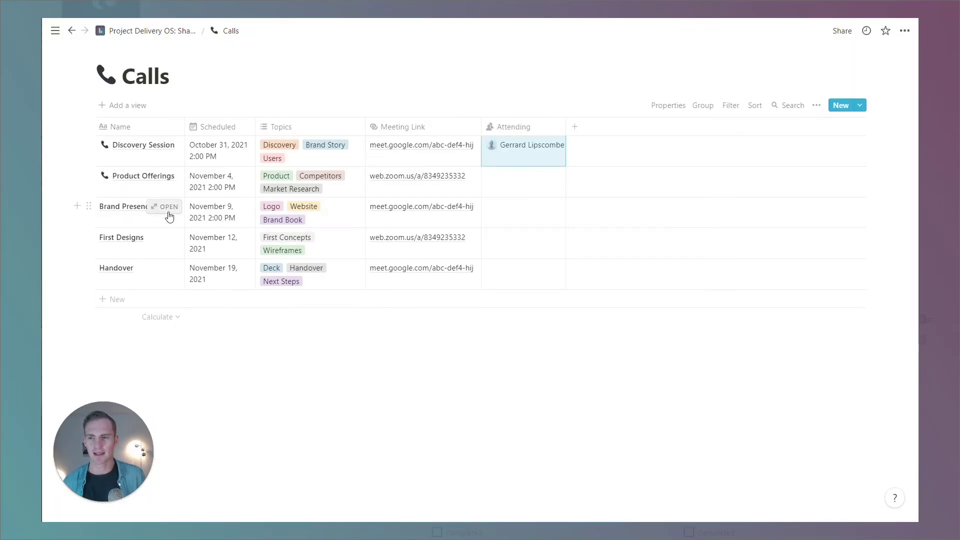
{"action": "left_click", "coordinate": [168, 212]}
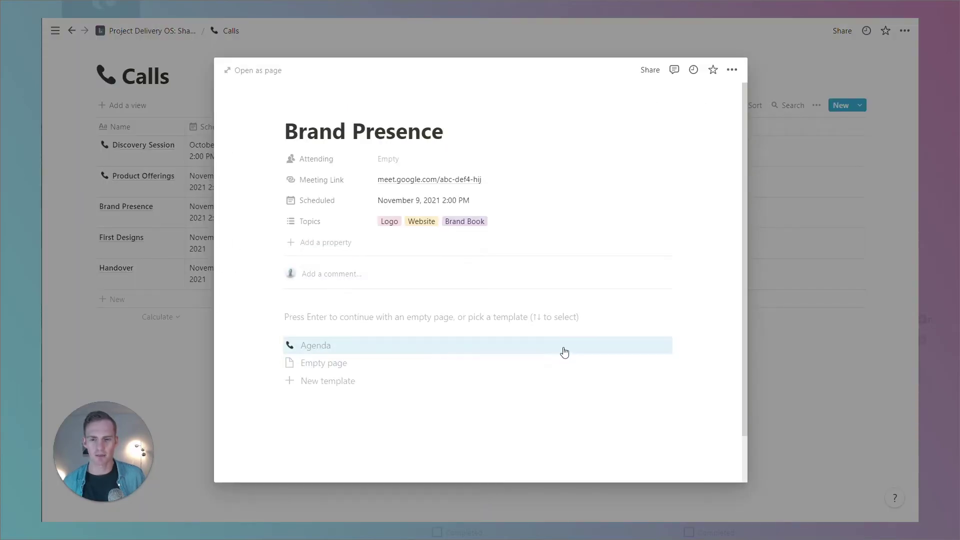
Step: Edit the Agenda template to add an 'Item #4' agenda bullet
{"action": "left_click", "coordinate": [662, 345]}
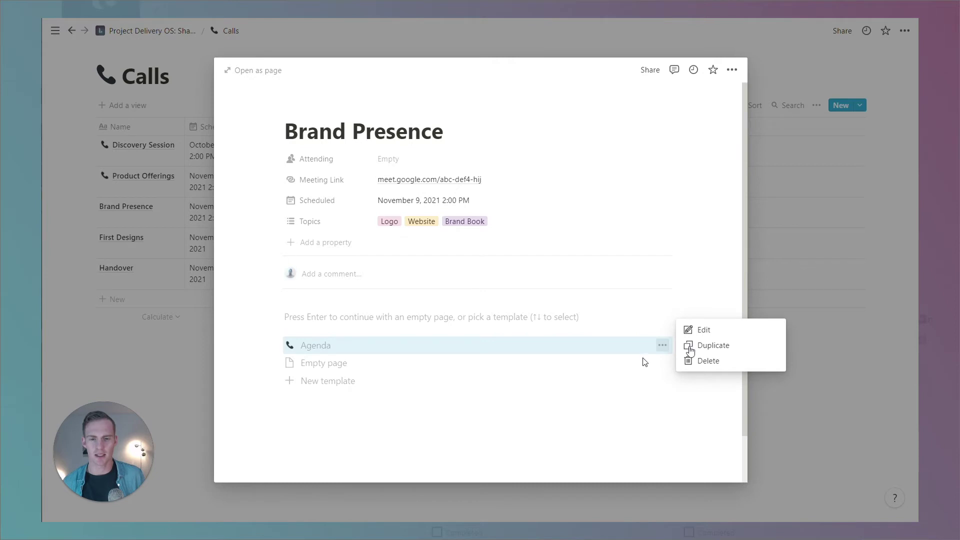
{"action": "left_click", "coordinate": [717, 331]}
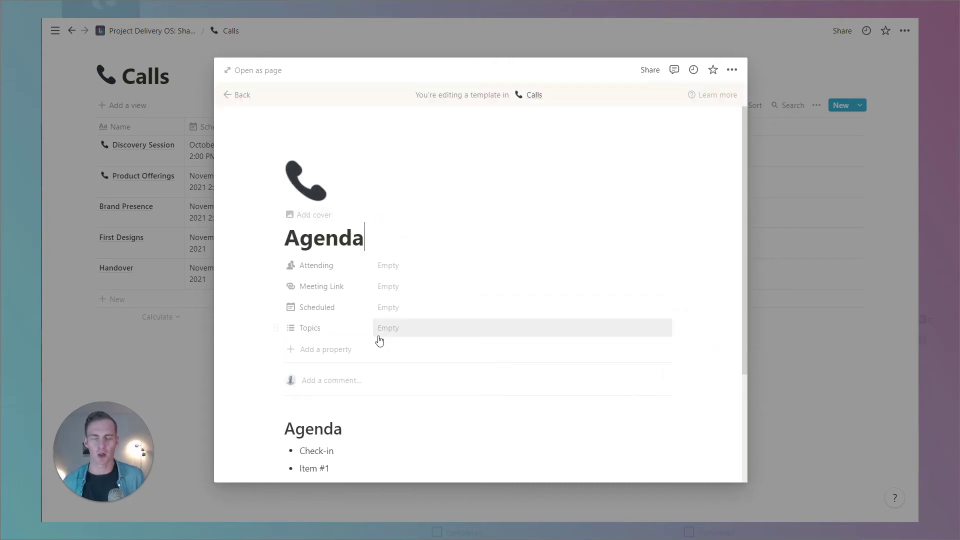
{"action": "scroll", "coordinate": [380, 341], "scroll_direction": "down", "scroll_amount": 3}
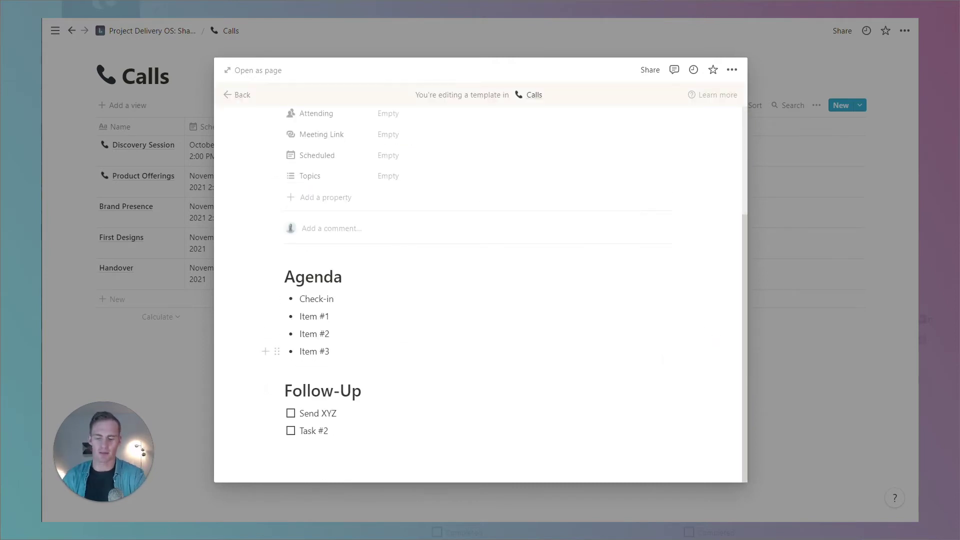
{"action": "key", "text": "Return"}
{"action": "type", "text": "I"}
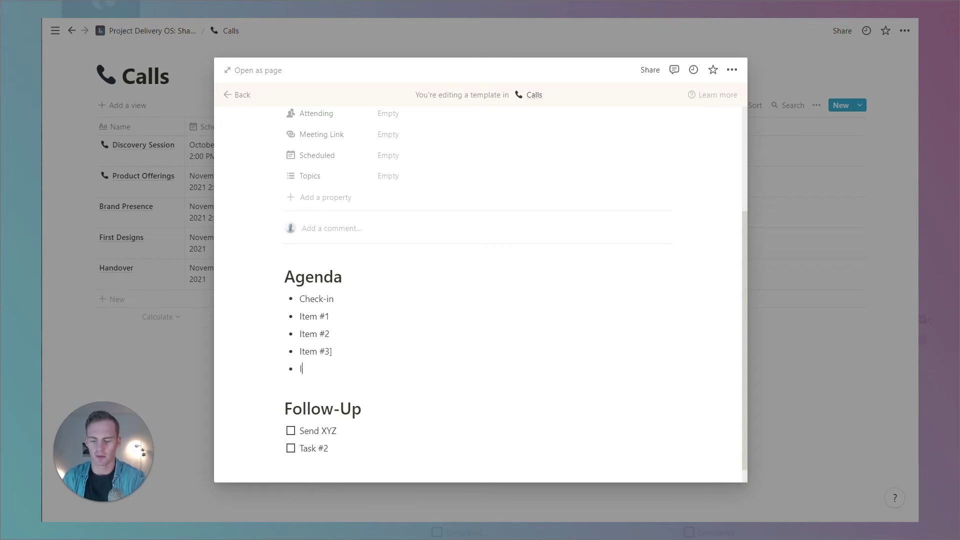
{"action": "type", "text": "tem #4"}
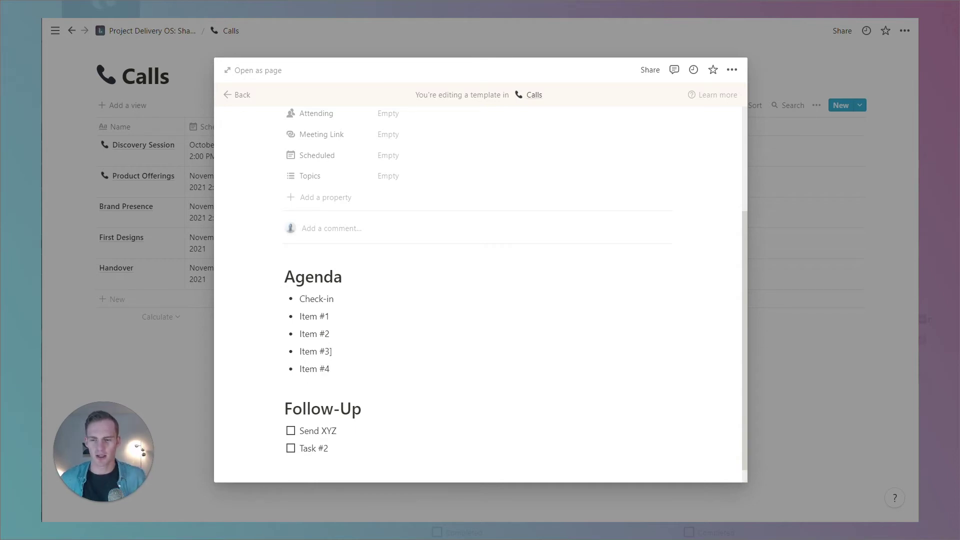
{"action": "left_click", "coordinate": [807, 358]}
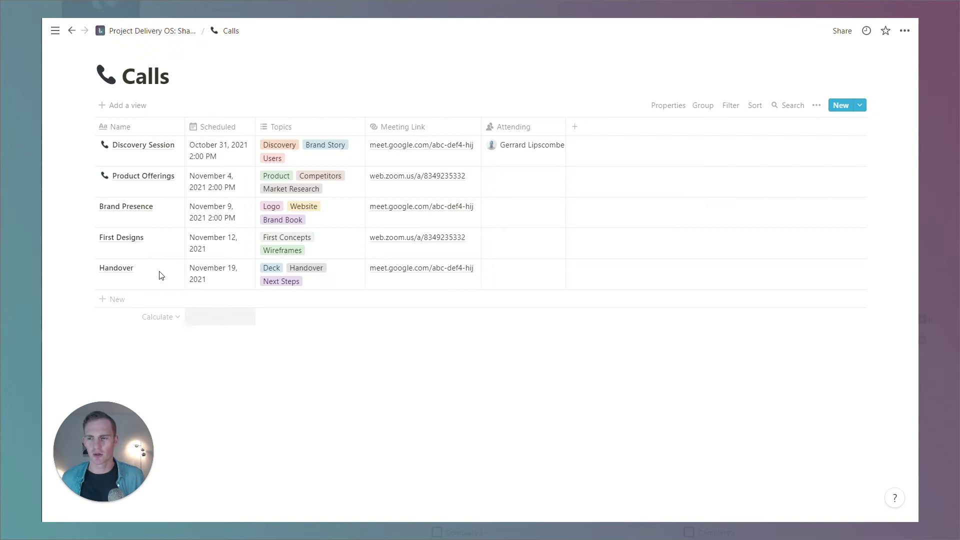
Step: Apply the Agenda template to the First Designs call and scroll through it
{"action": "left_click", "coordinate": [165, 239]}
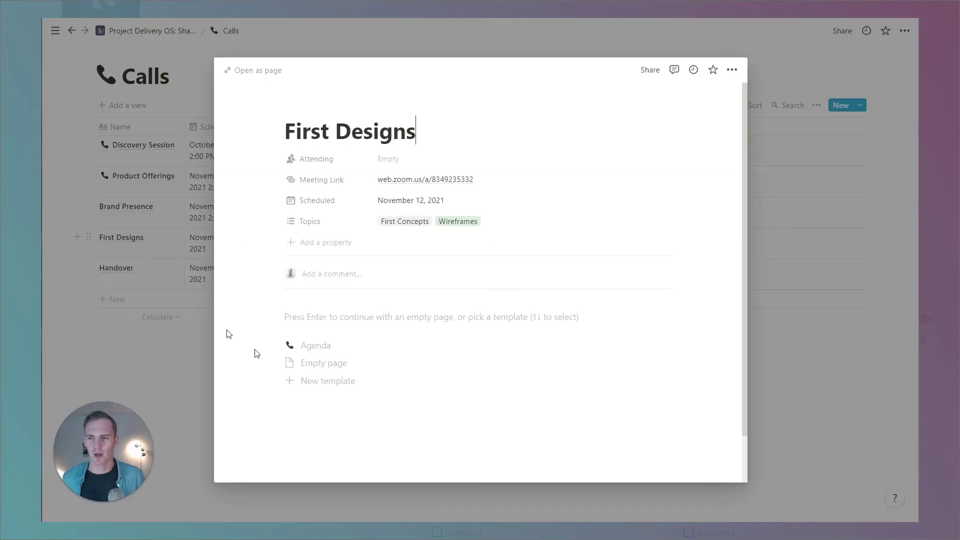
{"action": "left_click", "coordinate": [346, 345]}
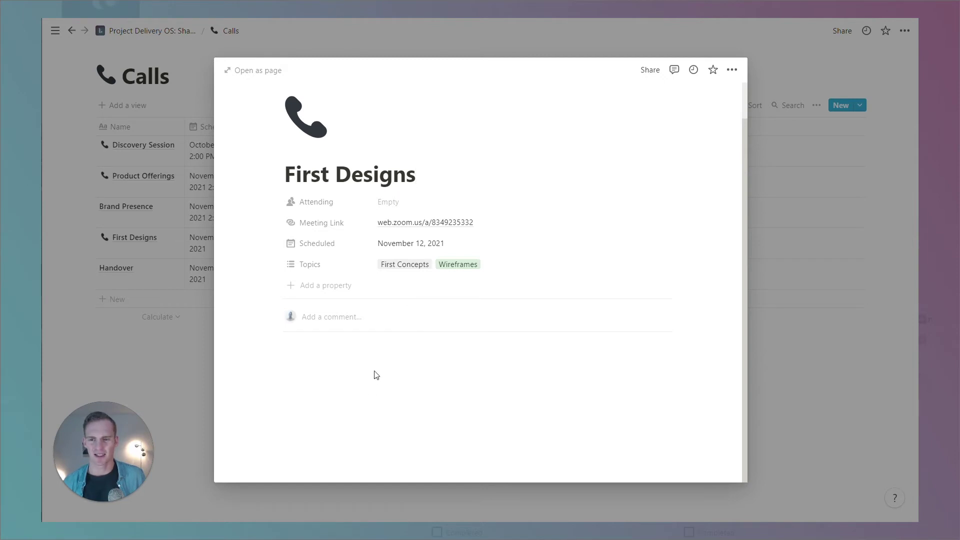
{"action": "scroll", "coordinate": [426, 366], "scroll_direction": "down", "scroll_amount": 2}
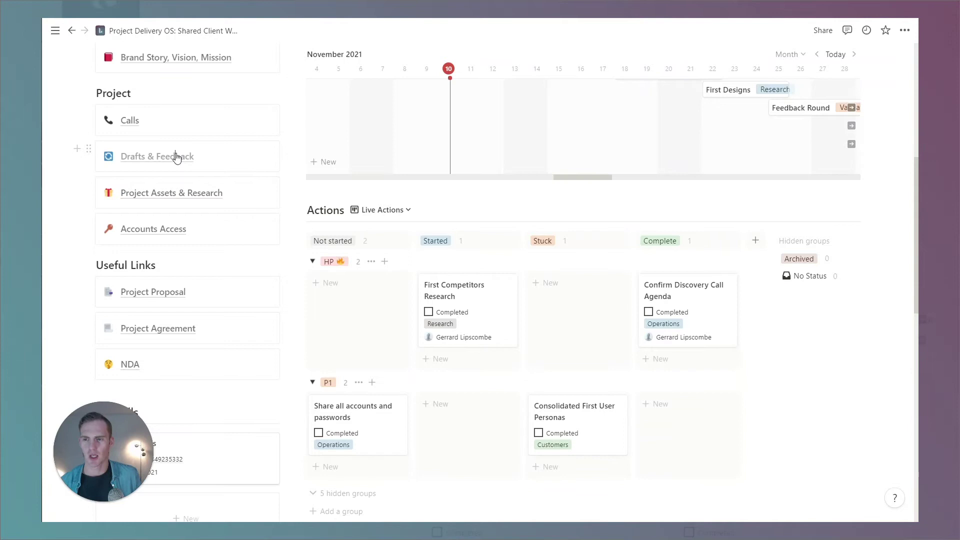
Step: In Drafts & Feedback, move Competitor Analysis from To Review to Reviewed, previewing feedback pages
{"action": "left_click", "coordinate": [178, 156]}
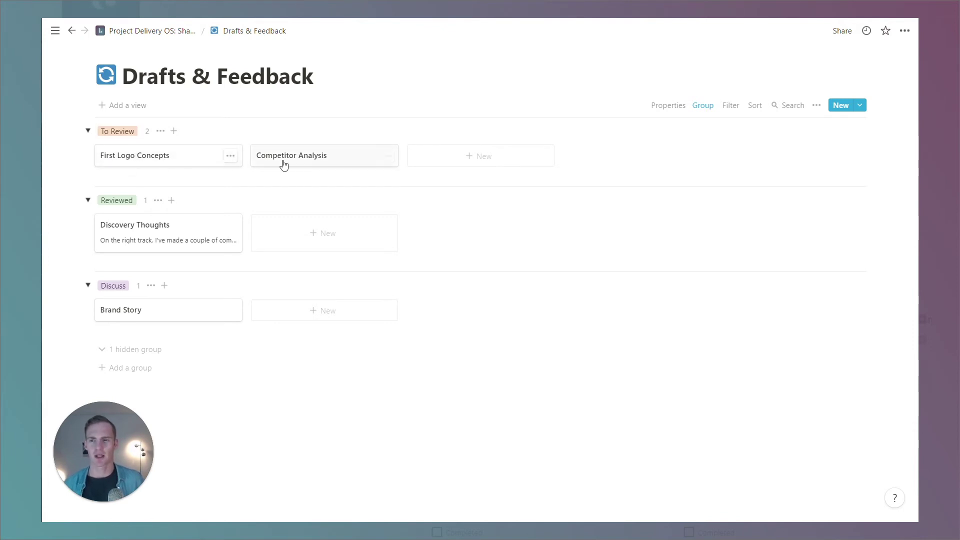
{"action": "left_click", "coordinate": [328, 163]}
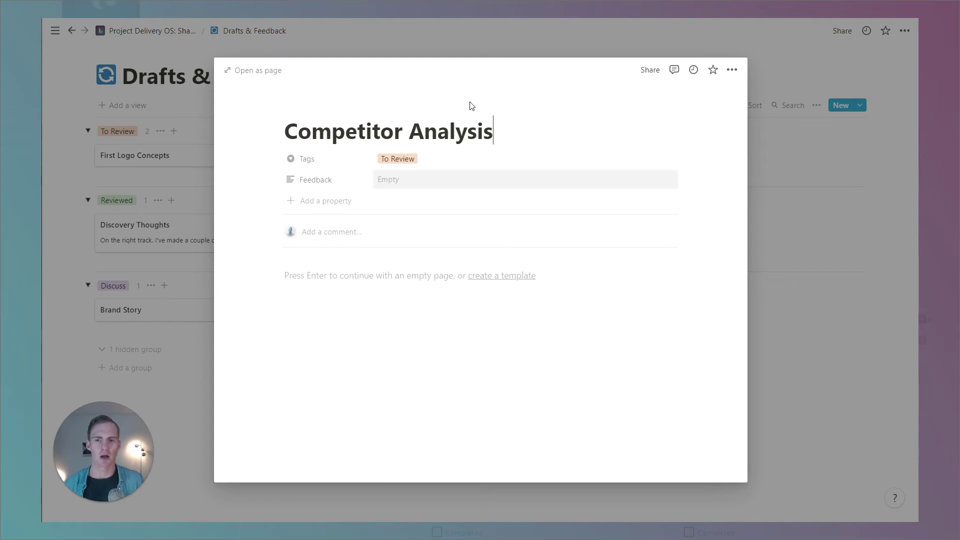
{"action": "left_click", "coordinate": [775, 332]}
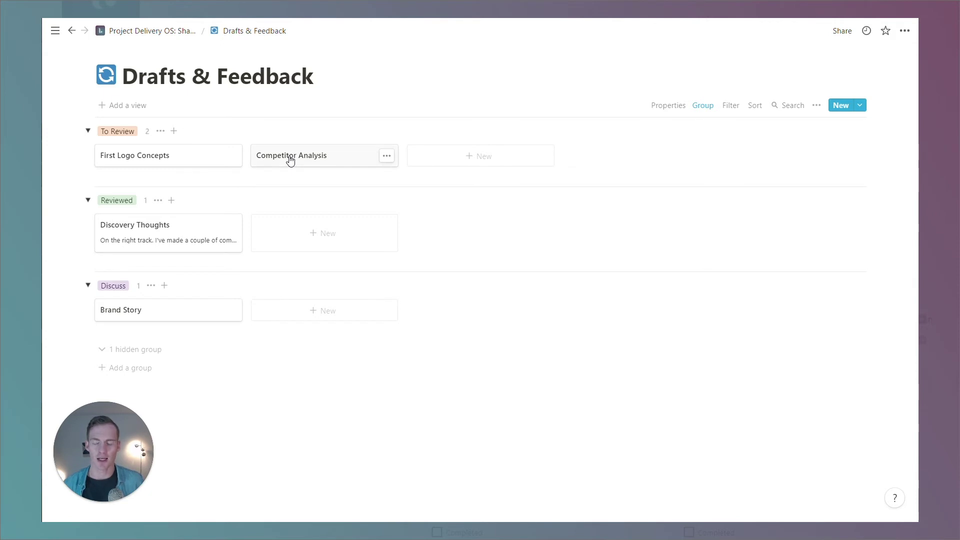
{"action": "left_click_drag", "start_coordinate": [290, 159], "coordinate": [313, 242]}
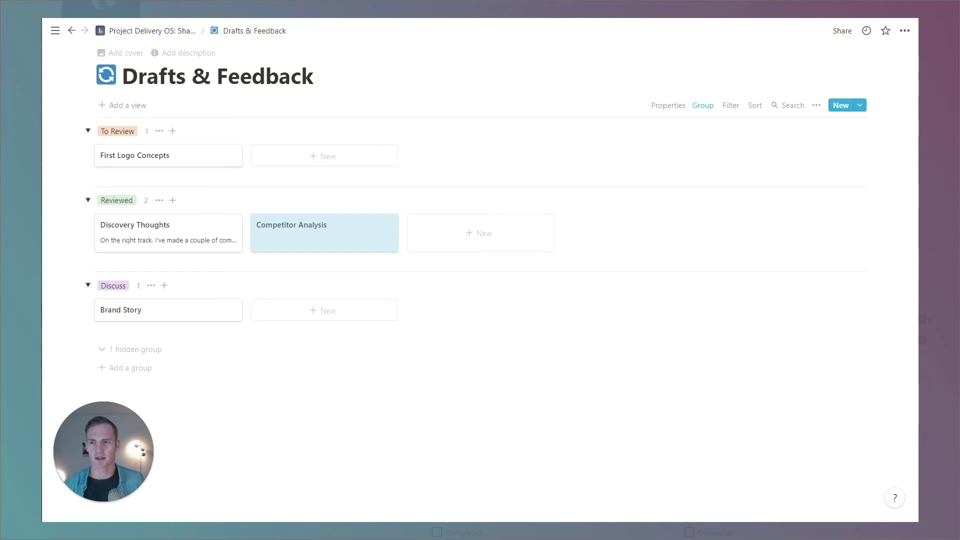
{"action": "left_click", "coordinate": [148, 242]}
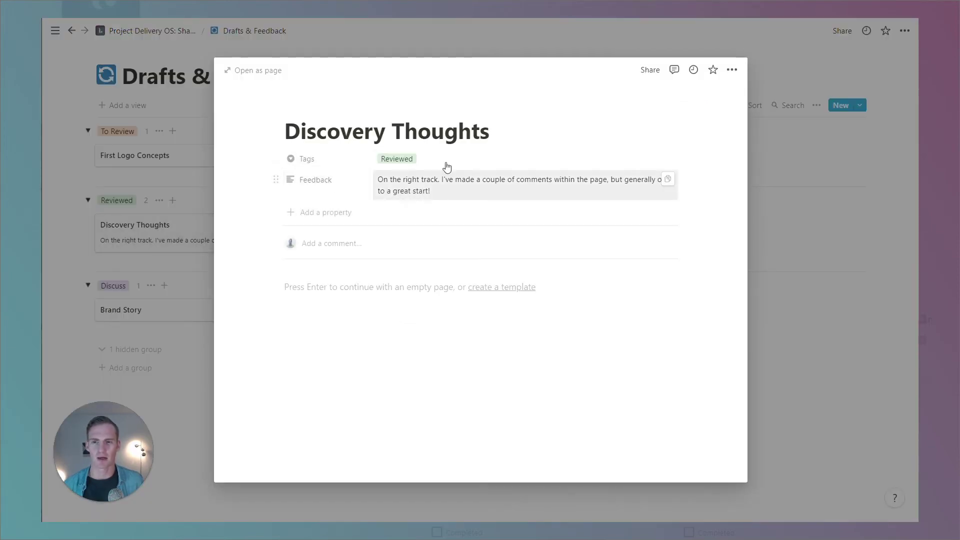
{"action": "left_click", "coordinate": [813, 287]}
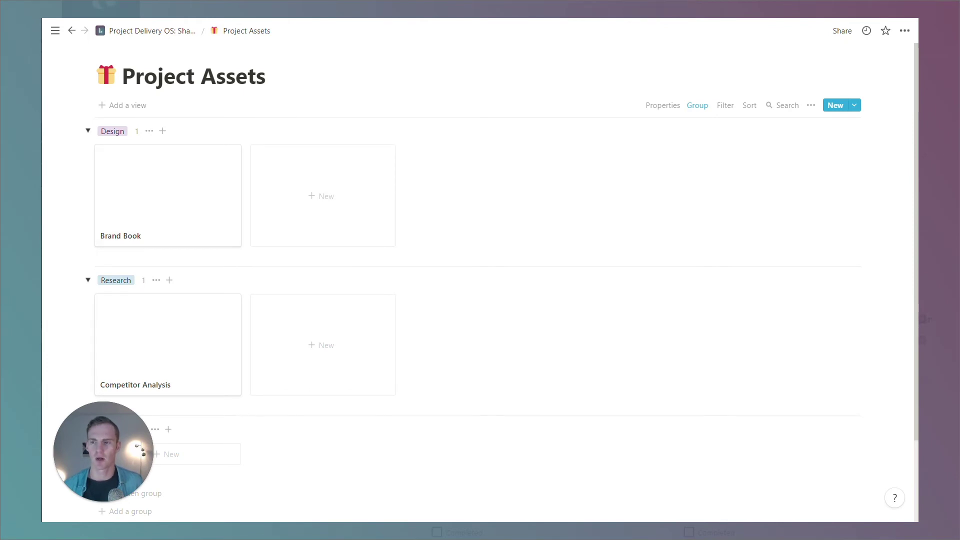
Step: Browse the Project Assets board and expand its hidden No Area group
{"action": "scroll", "coordinate": [480, 280], "scroll_direction": "down", "scroll_amount": 2}
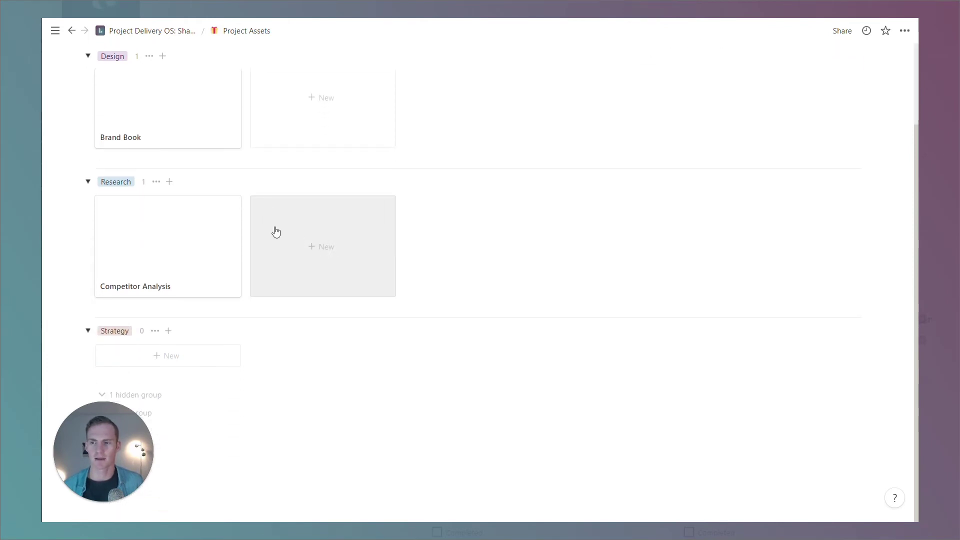
{"action": "scroll", "coordinate": [480, 280], "scroll_direction": "up", "scroll_amount": 2}
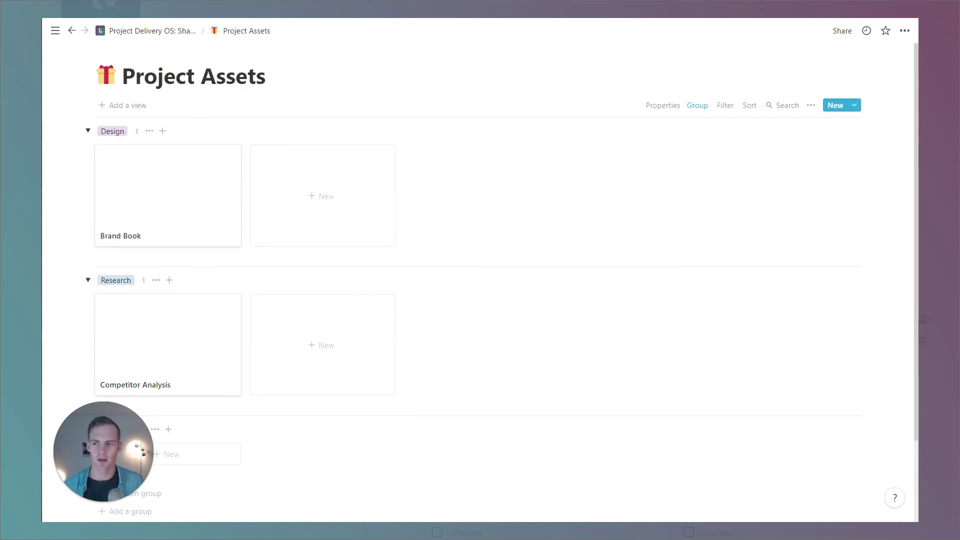
{"action": "scroll", "coordinate": [480, 280], "scroll_direction": "down", "scroll_amount": 2}
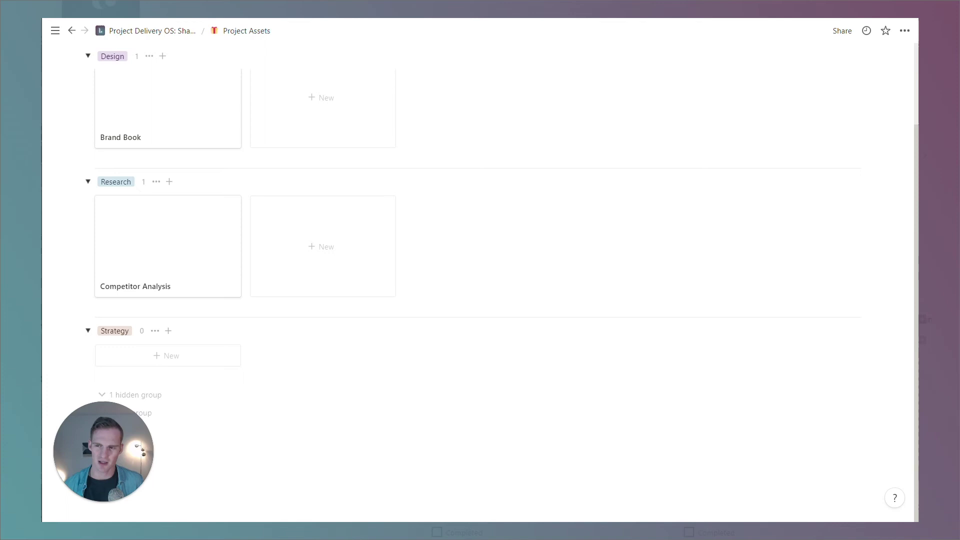
{"action": "scroll", "coordinate": [480, 280], "scroll_direction": "up", "scroll_amount": 2}
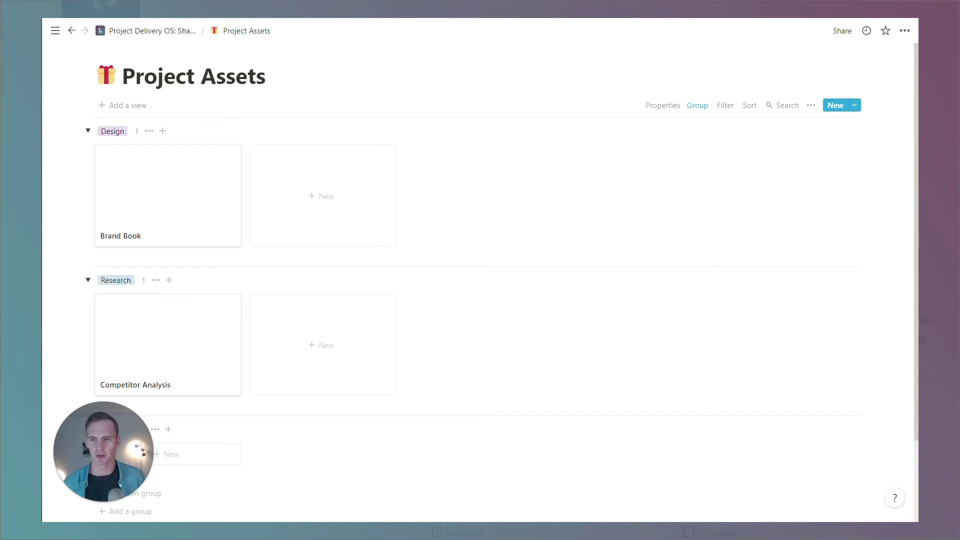
{"action": "scroll", "coordinate": [480, 280], "scroll_direction": "down", "scroll_amount": 2}
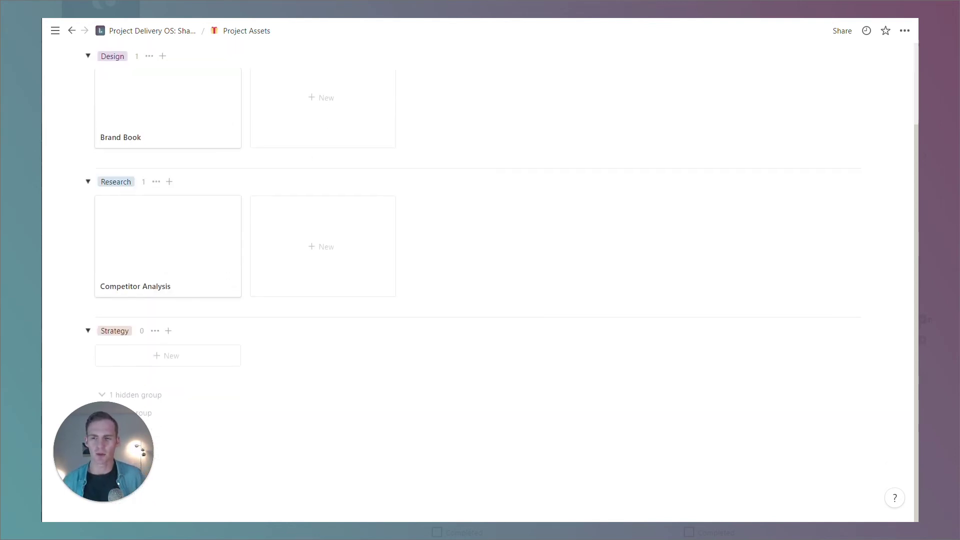
{"action": "left_click", "coordinate": [129, 395]}
{"action": "scroll", "coordinate": [150, 390], "scroll_direction": "down", "scroll_amount": 1}
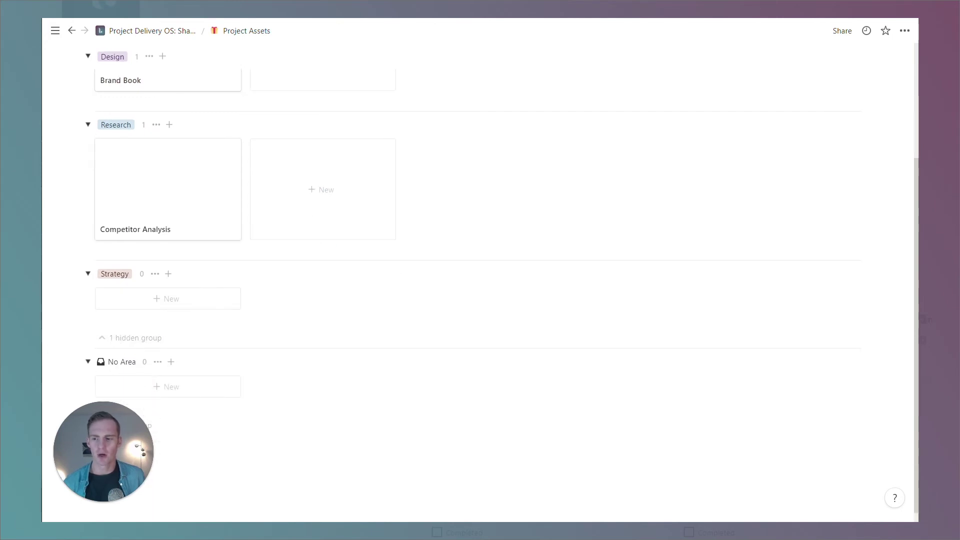
{"action": "scroll", "coordinate": [312, 250], "scroll_direction": "up", "scroll_amount": 2}
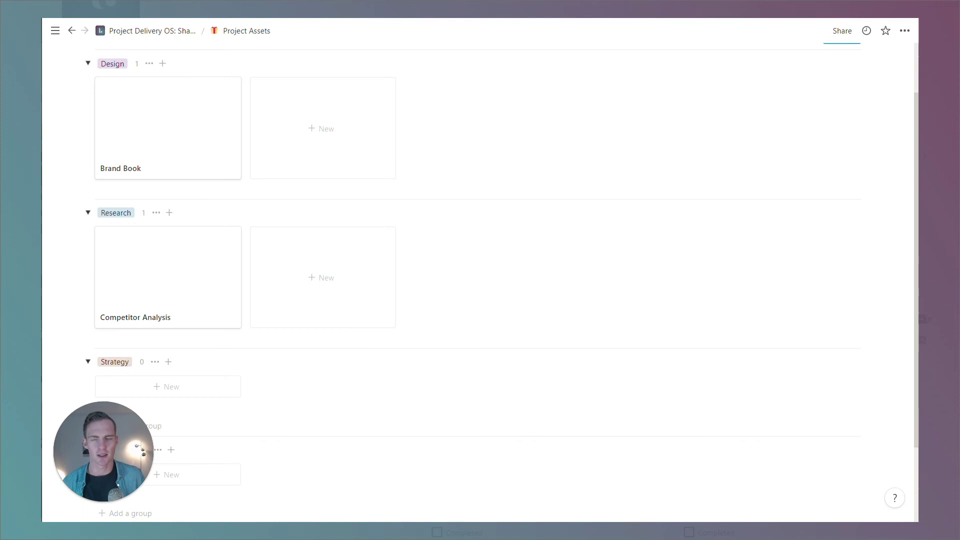
{"action": "scroll", "coordinate": [348, 253], "scroll_direction": "up", "scroll_amount": 2}
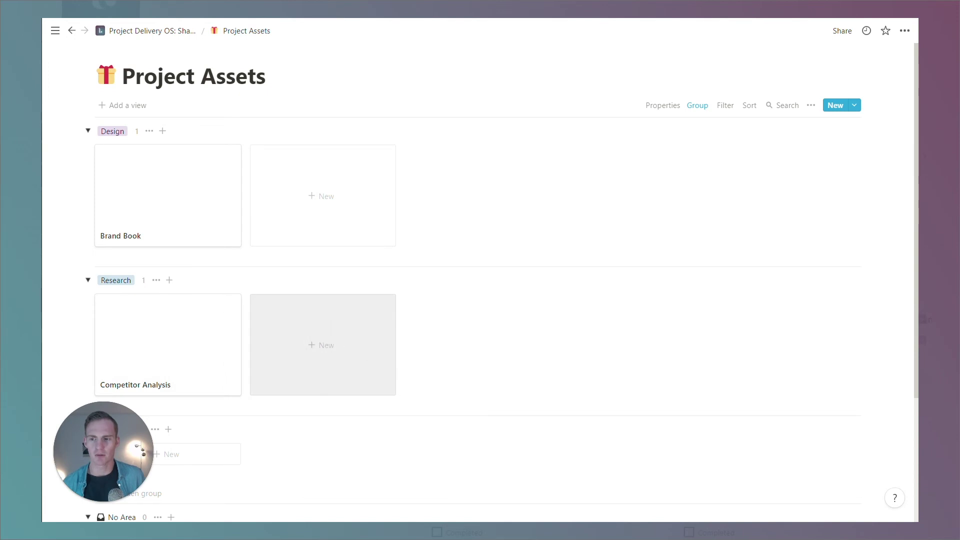
{"action": "scroll", "coordinate": [322, 345], "scroll_direction": "down", "scroll_amount": 2}
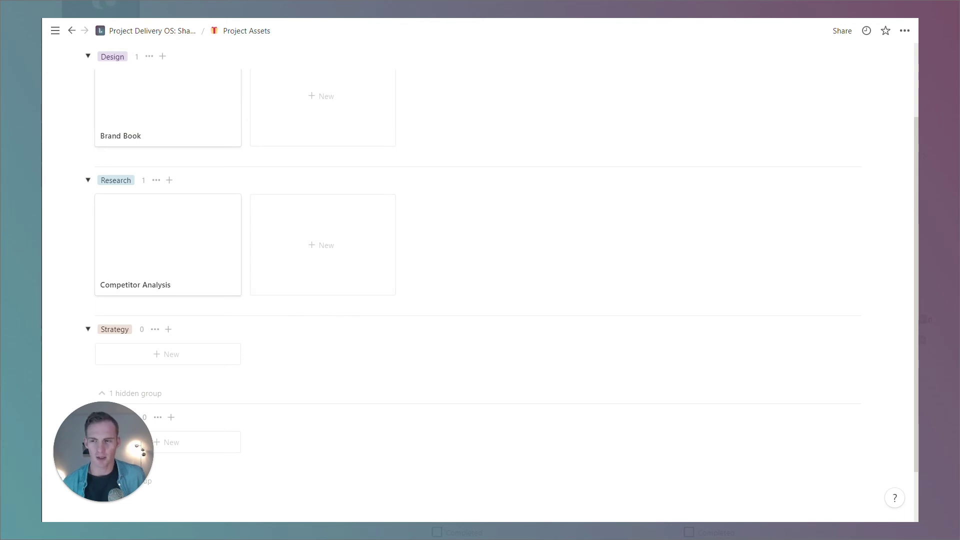
{"action": "scroll", "coordinate": [480, 270], "scroll_direction": "up", "scroll_amount": 2}
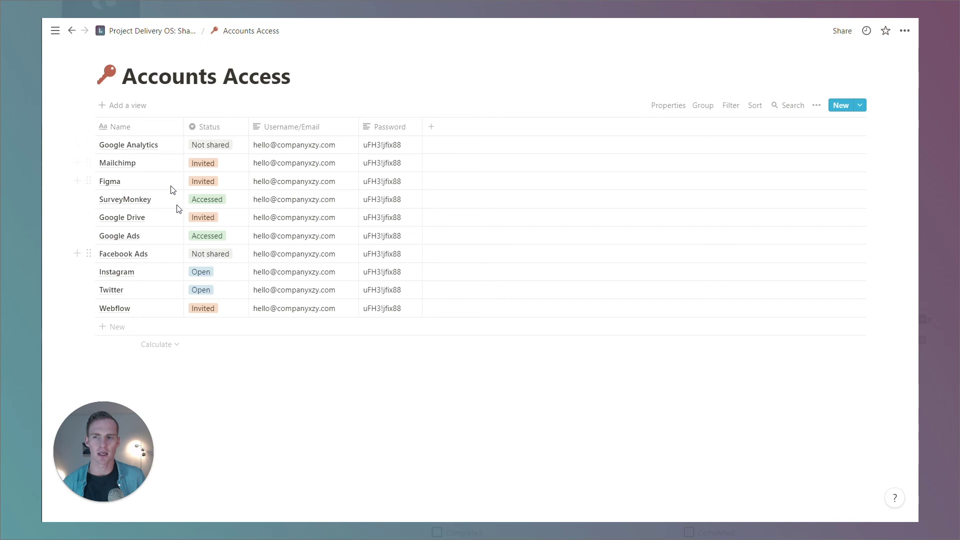
Step: View Google Analytics' status options (Not shared, Invited, Open, Accessed), leaving it Not shared
{"action": "left_click", "coordinate": [219, 148]}
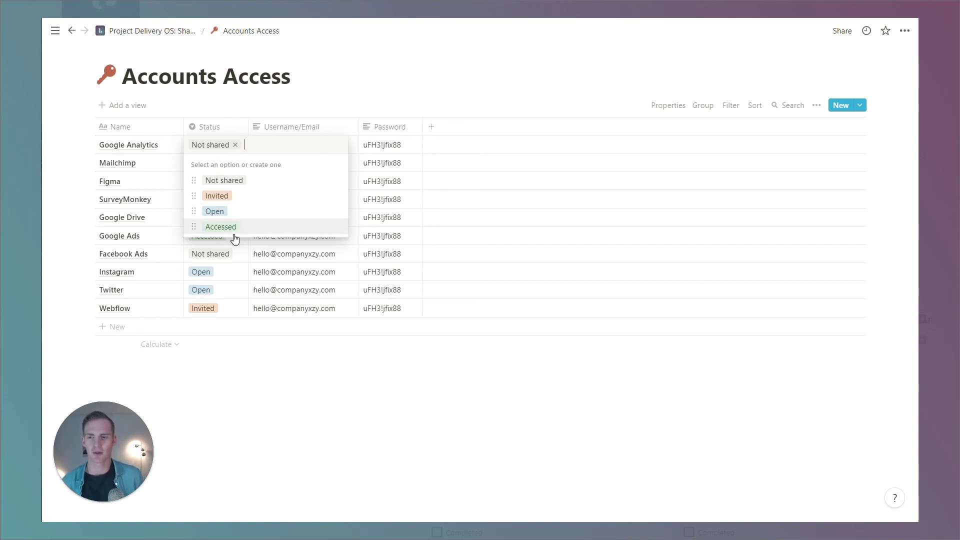
{"action": "key", "text": "Escape"}
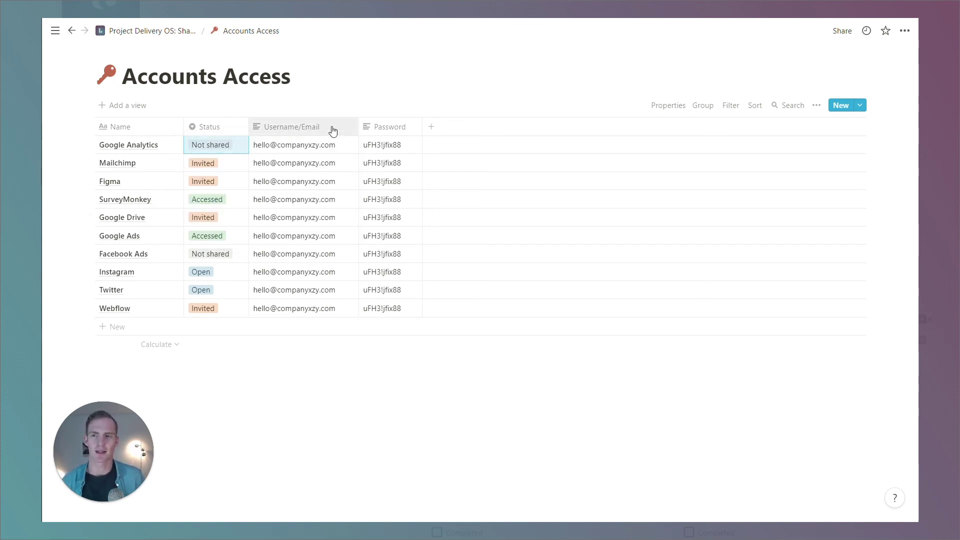